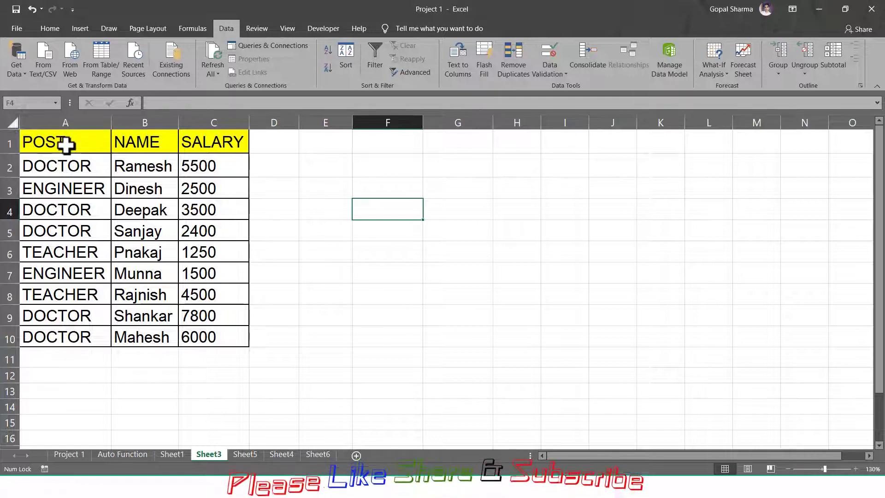
Step: Create a PivotTable on a new worksheet from the data range A1:C10 on Sheet3
left_click_drag(43, 138, 212, 336)
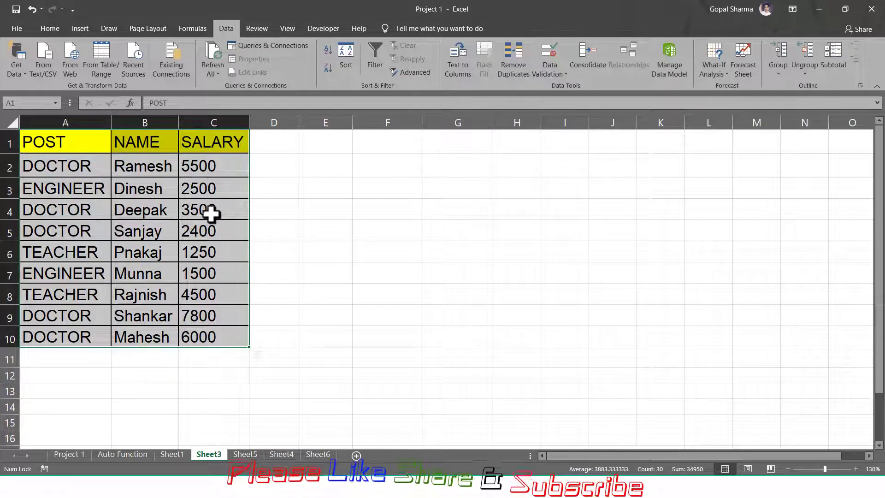
left_click(79, 28)
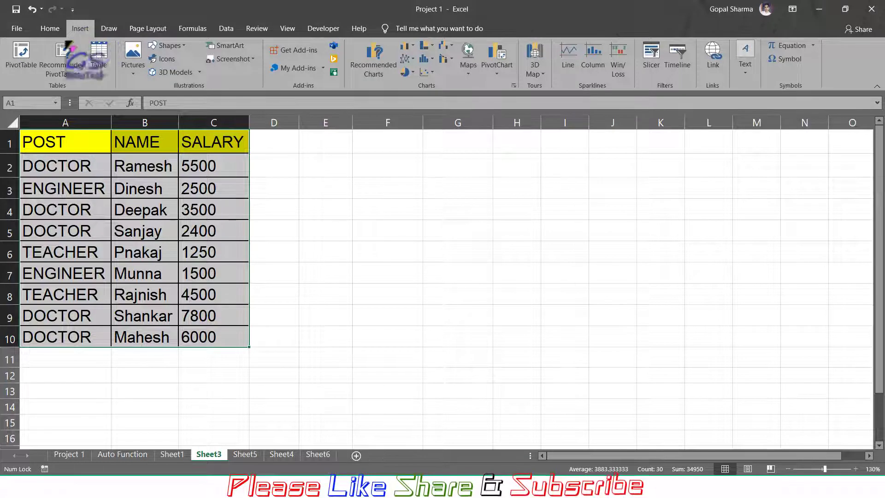
left_click(19, 59)
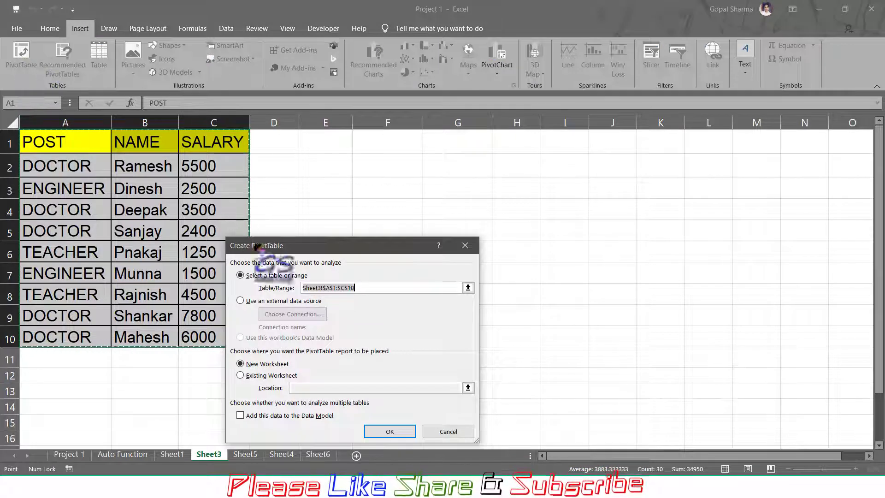
left_click_drag(282, 249, 260, 157)
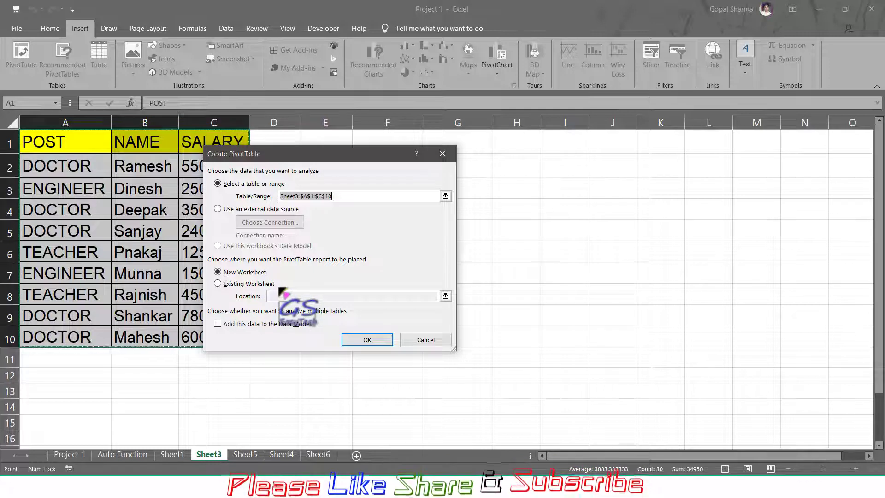
mouse_move(479, 169)
left_mouse_down()
mouse_move(538, 286)
mouse_move(836, 408)
left_mouse_up()
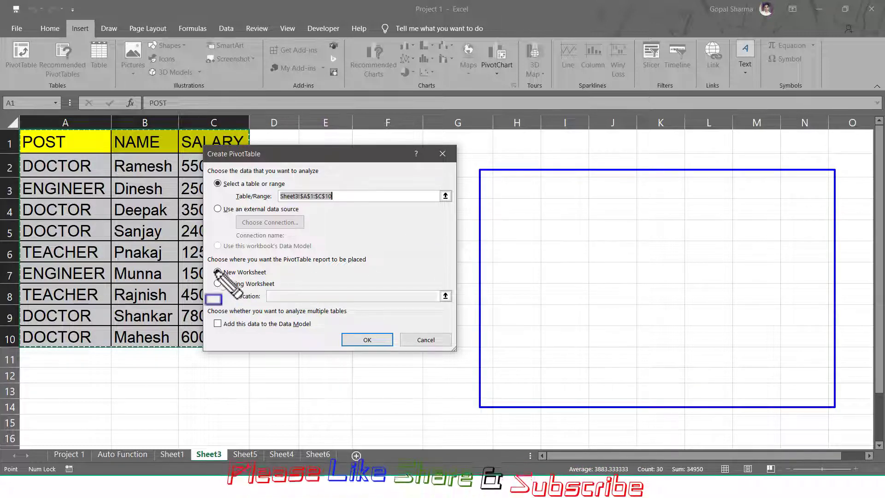
left_click_drag(209, 267, 277, 278)
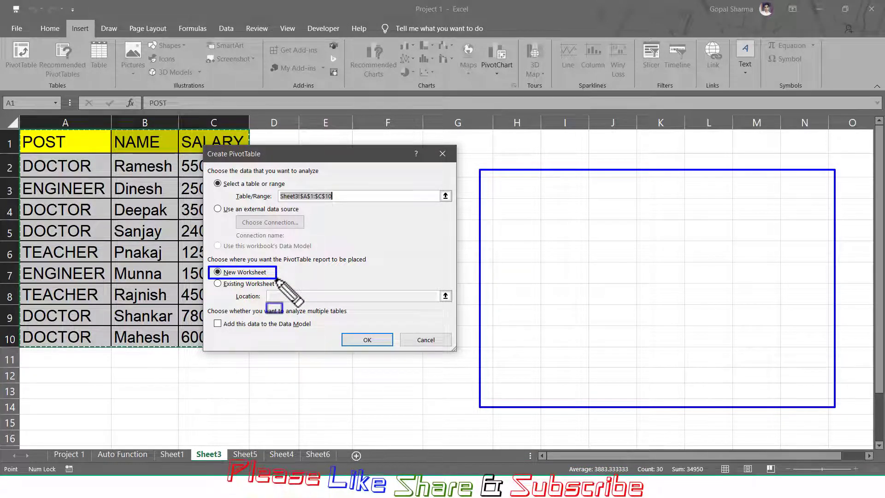
key("Escape")
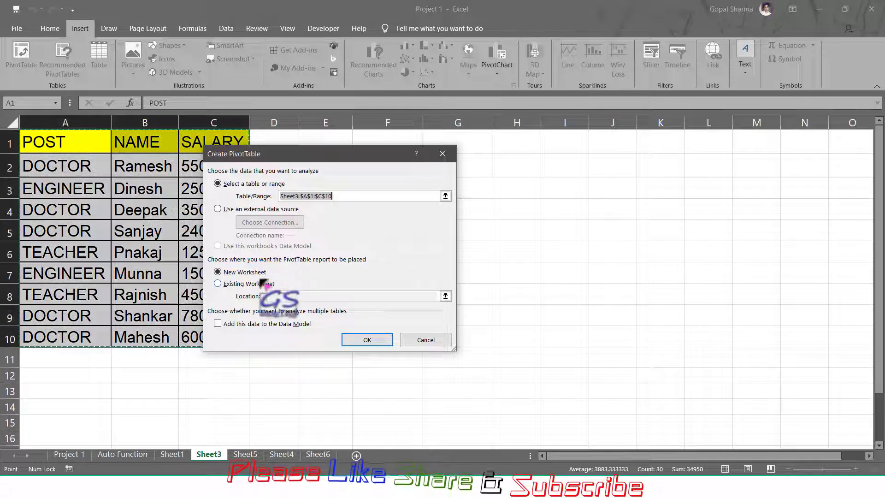
left_click(362, 340)
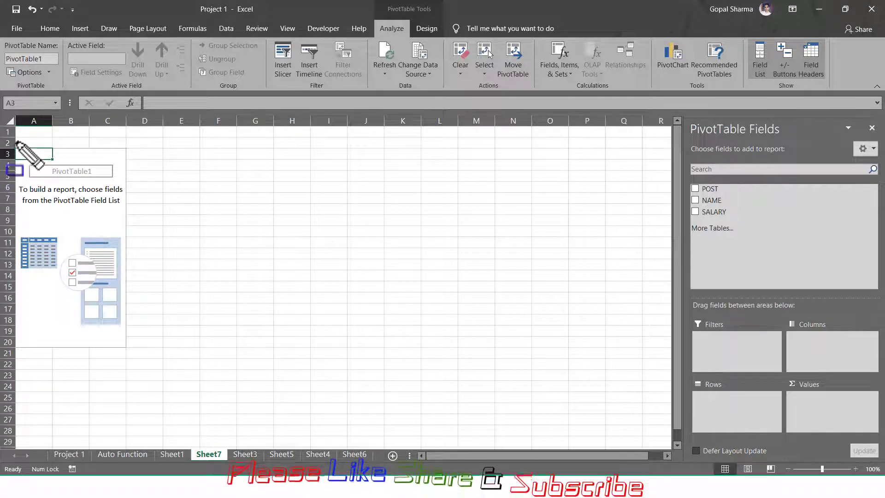
mouse_move(16, 143)
left_mouse_down()
mouse_move(104, 348)
mouse_move(130, 354)
left_mouse_up()
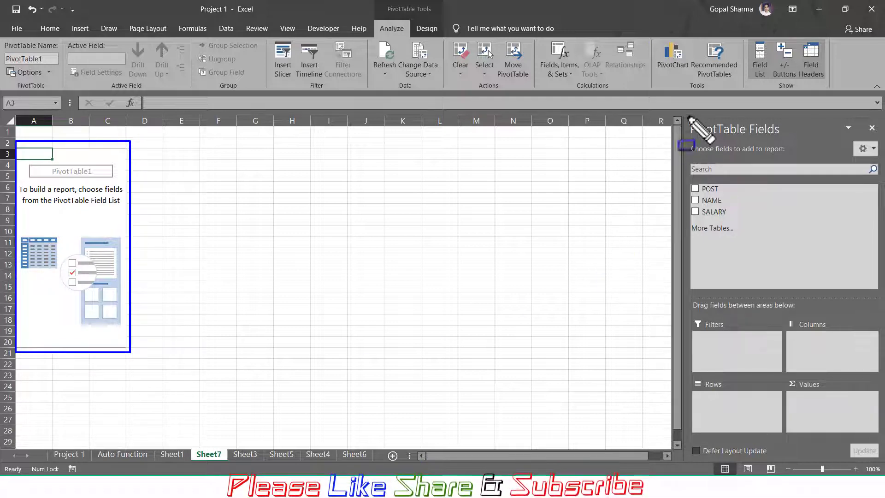
mouse_move(682, 115)
left_mouse_down()
mouse_move(714, 242)
mouse_move(816, 426)
mouse_move(884, 462)
left_mouse_up()
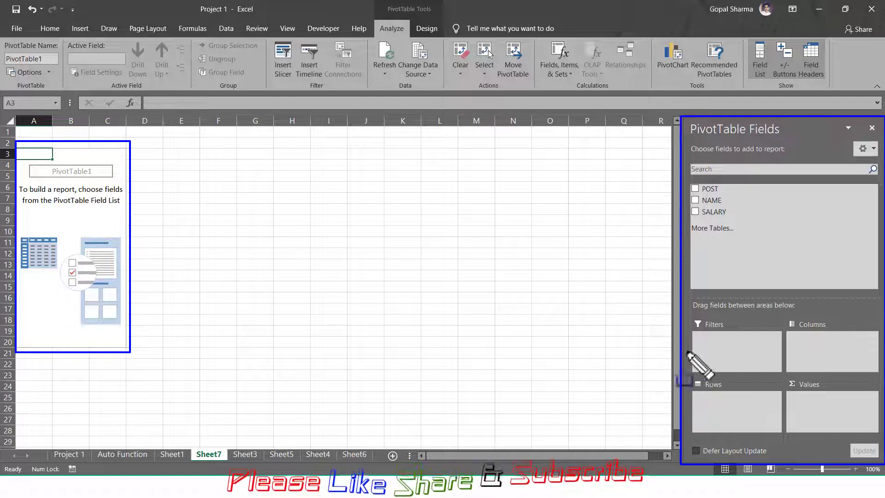
key("Escape")
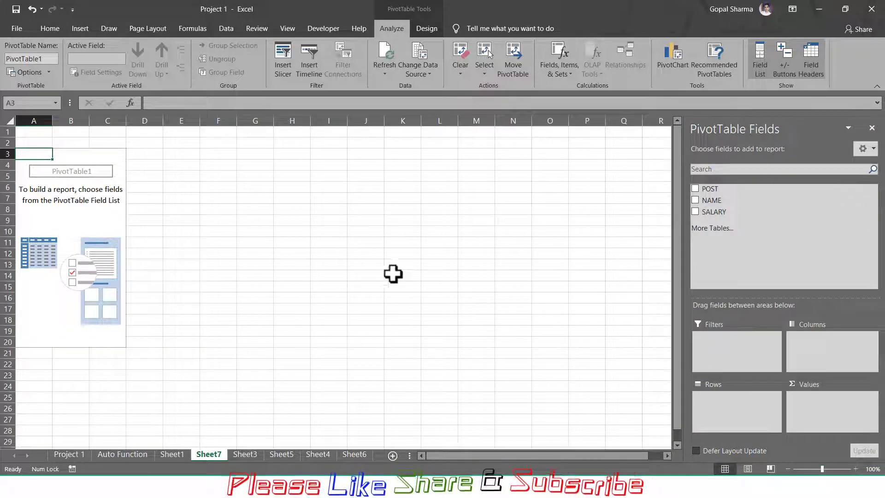
Step: Deselect and reselect the empty PivotTable, and turn its field list off and back on
left_click(171, 198)
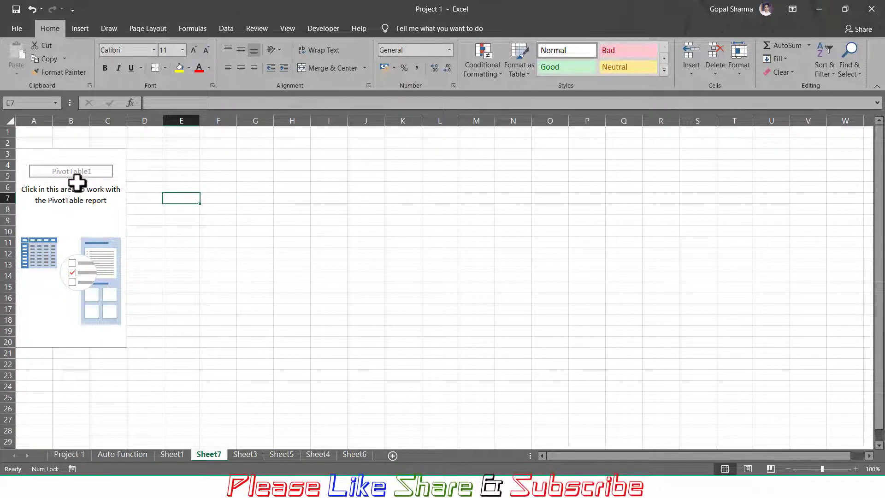
left_click(71, 218)
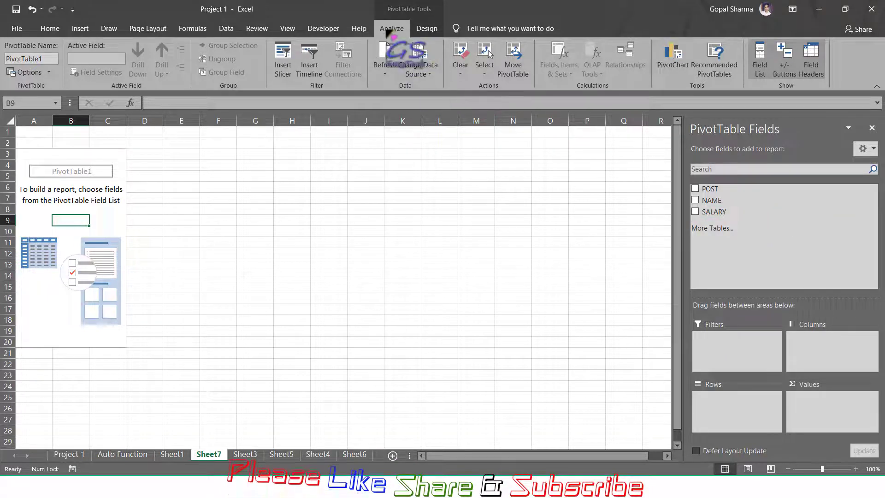
left_click(762, 66)
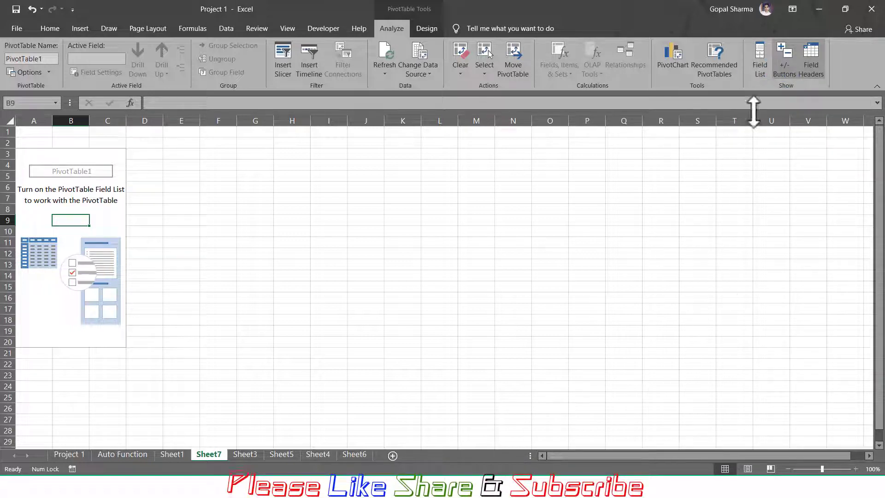
left_click(761, 64)
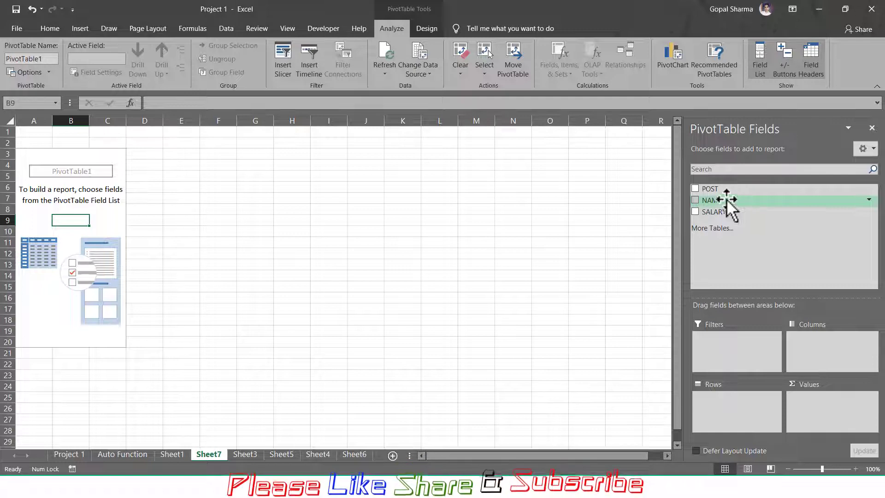
Step: Add the POST field to the PivotTable's rows and look through the listed posts
left_click(696, 190)
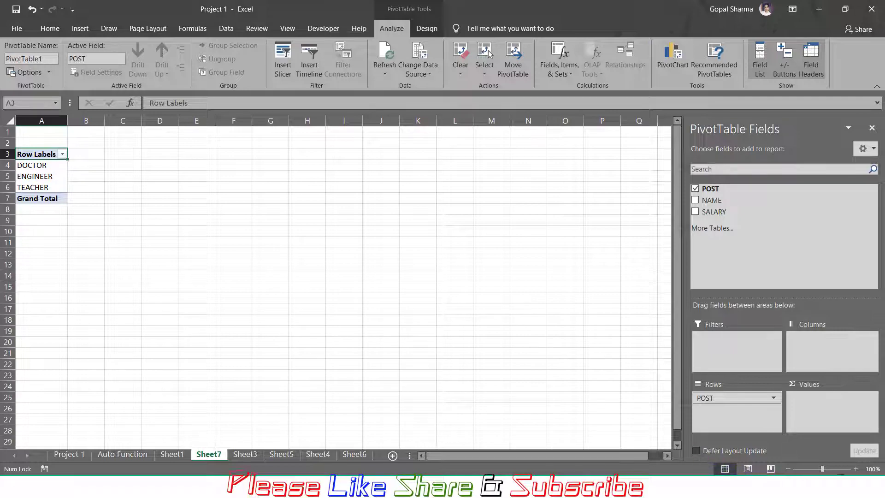
left_click(856, 469)
left_click(857, 469)
left_click(856, 469)
left_click(856, 469)
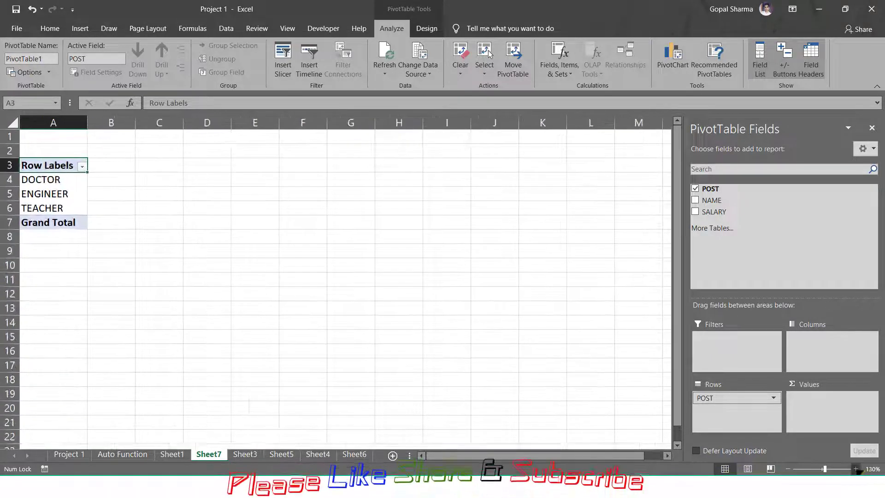
left_click(856, 469)
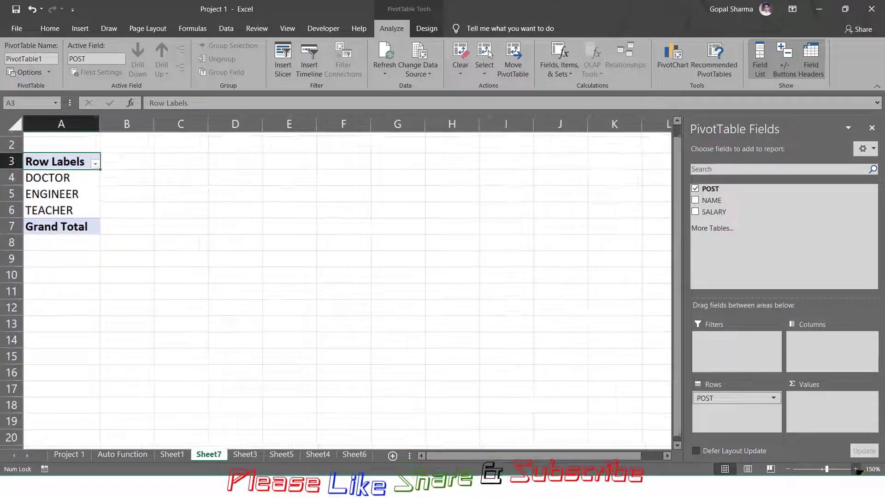
left_click(35, 178)
left_click(50, 194)
left_click(49, 206)
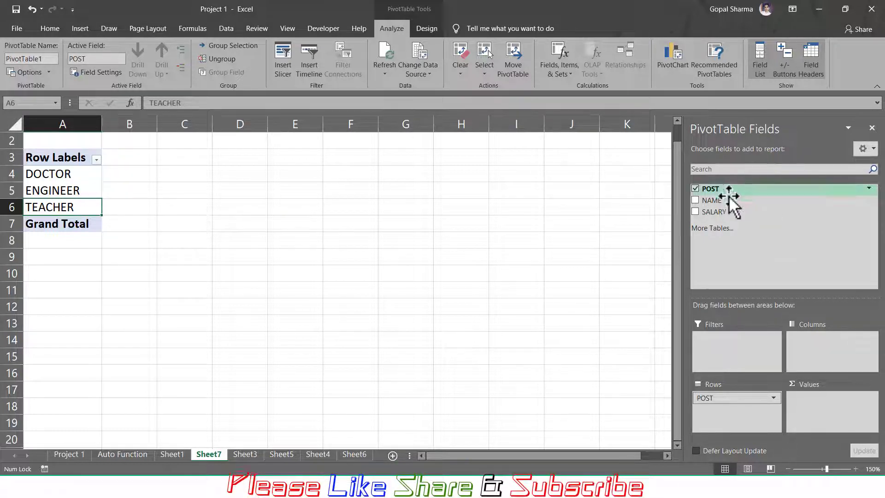
Step: Add SALARY as summed values, check the amount for each post, and nest the NAME field under POST in the rows
left_click(696, 212)
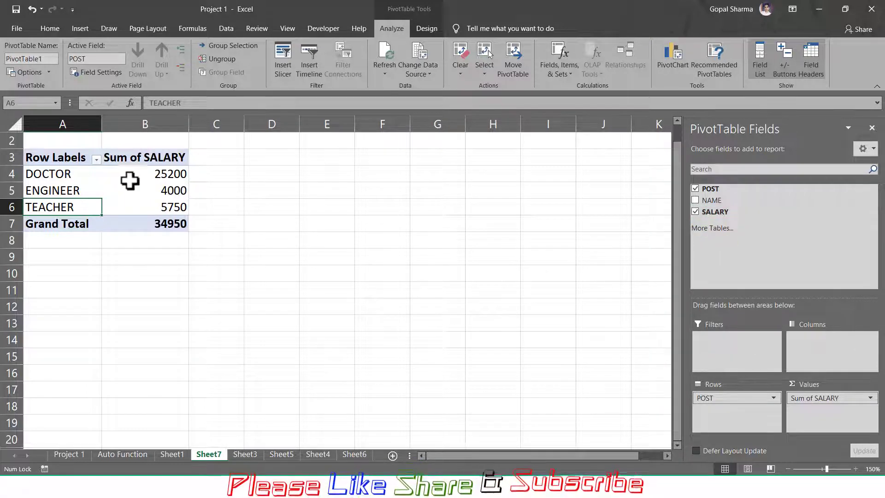
left_click(154, 173)
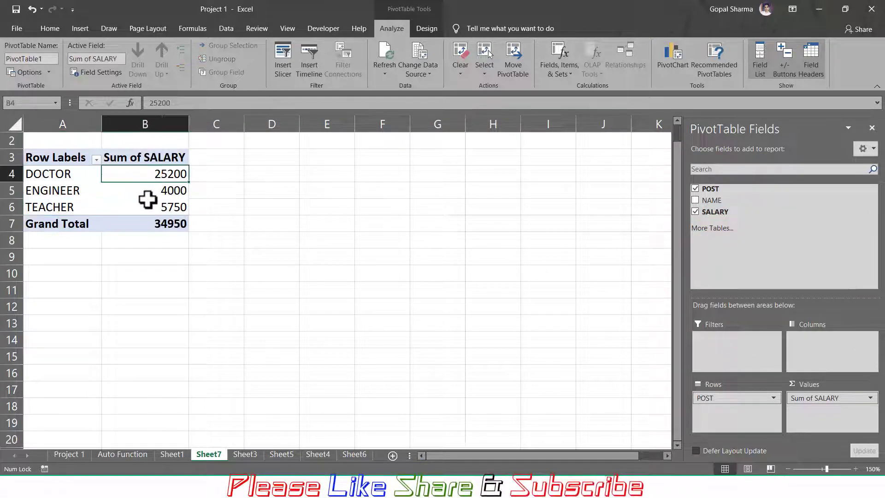
left_click(157, 194)
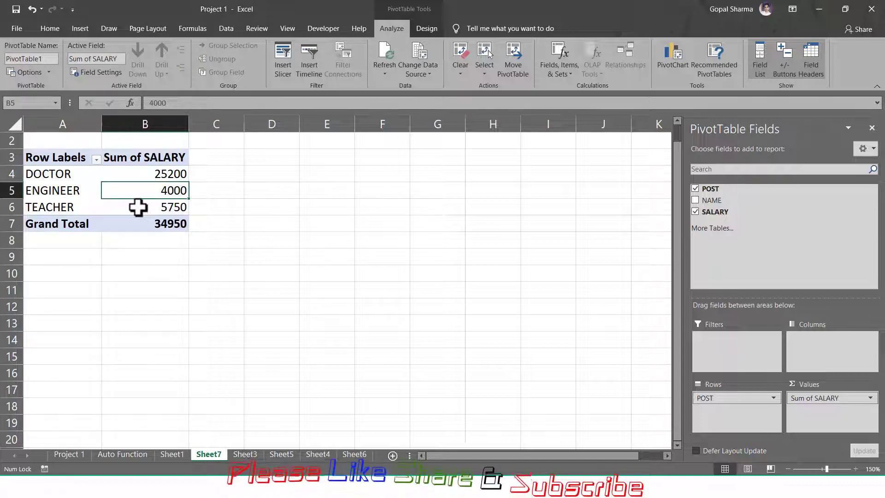
left_click(137, 207)
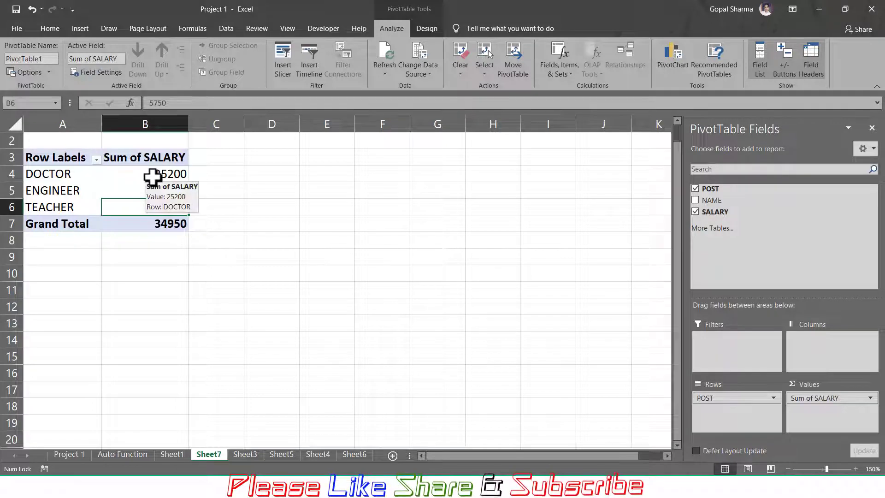
left_click(137, 227)
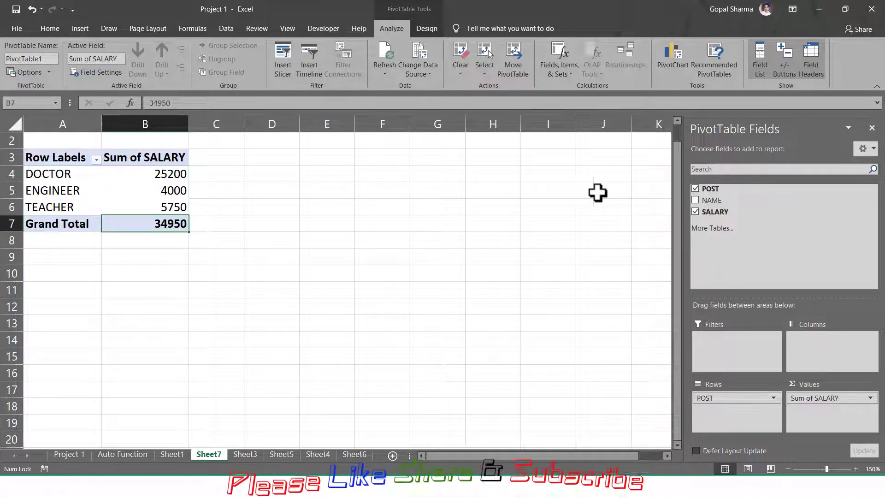
left_click(696, 201)
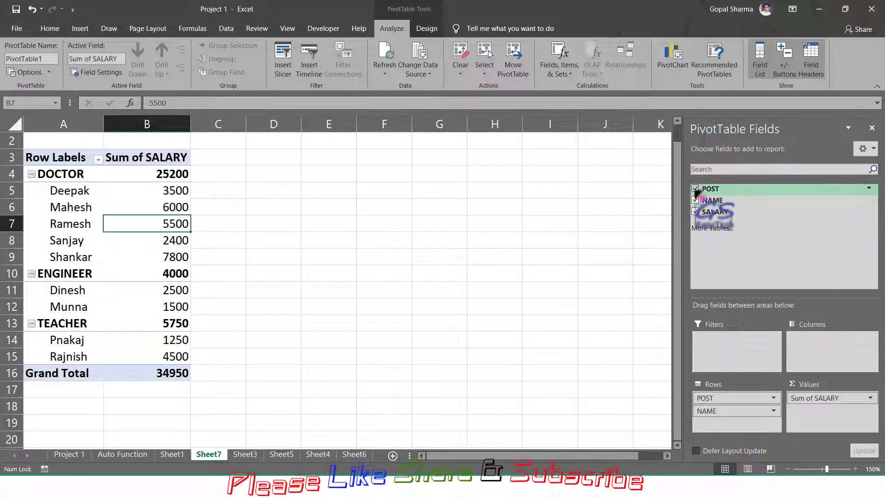
Step: Remove the POST, NAME and SALARY fields from the PivotTable
left_click(696, 189)
left_click(695, 200)
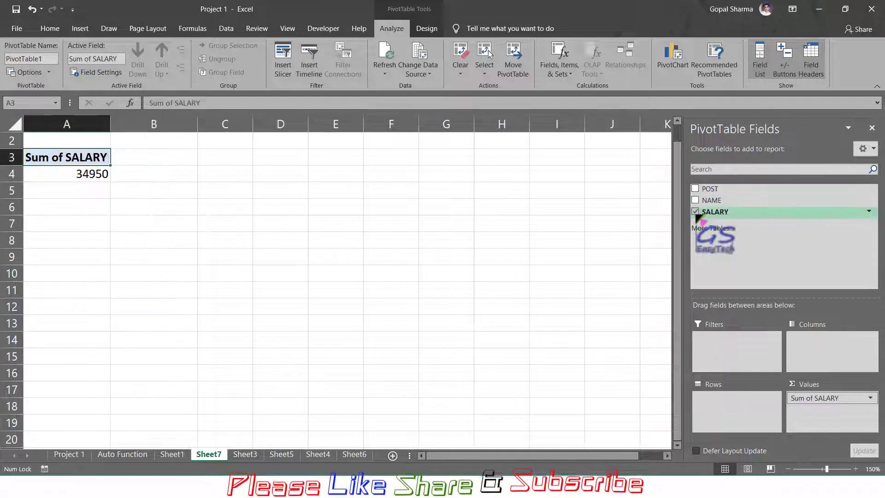
left_click(695, 212)
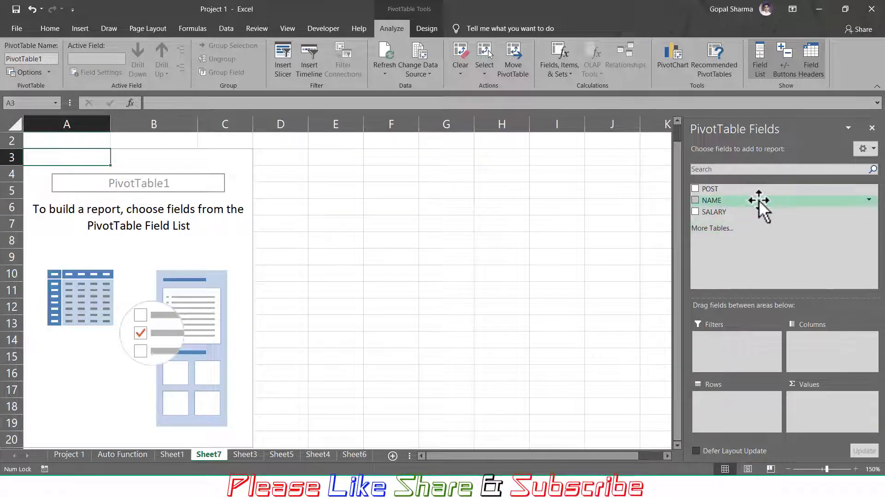
Step: Build the PivotTable with NAME in the rows and the sum of SALARY as values
left_click(695, 200)
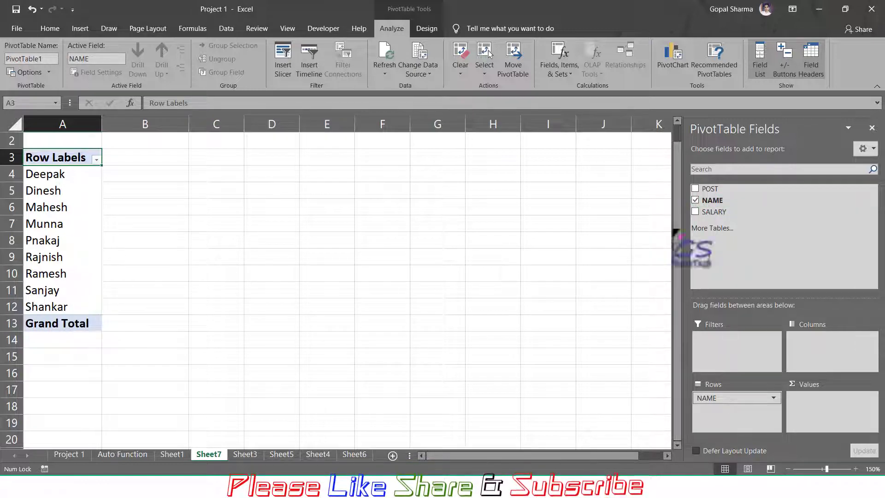
left_click(696, 212)
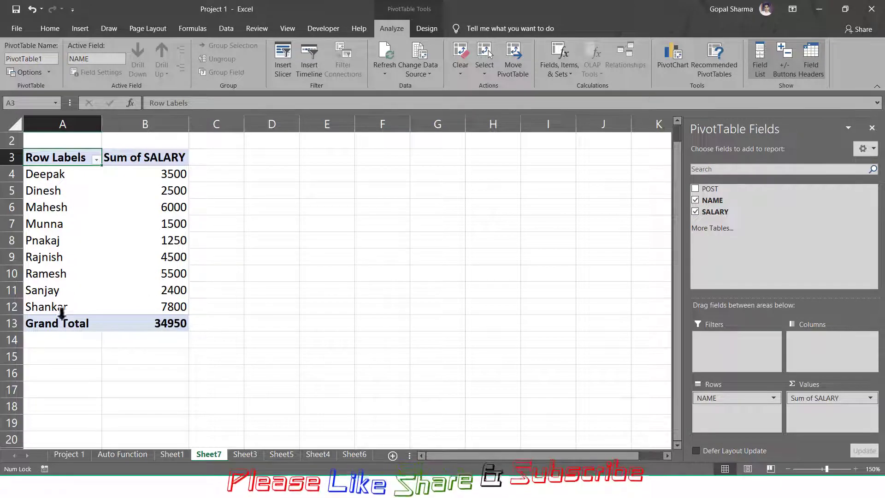
mouse_move(159, 326)
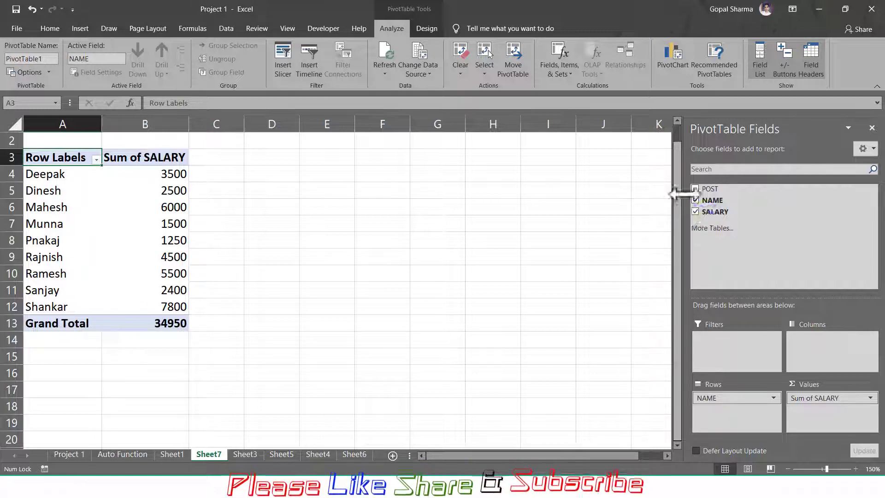
Step: Nest the POST field under NAME in the rows and review the resulting list
left_click(696, 189)
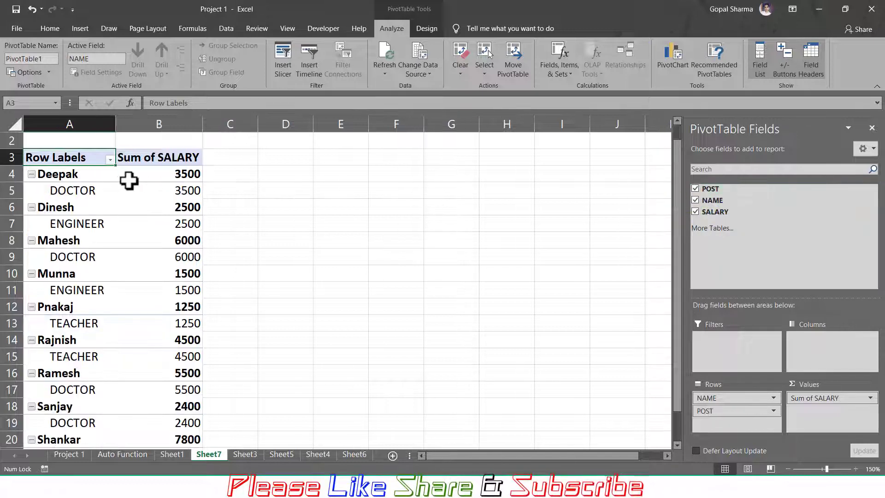
scroll(125, 180, "down", 3)
scroll(125, 180, "up", 3)
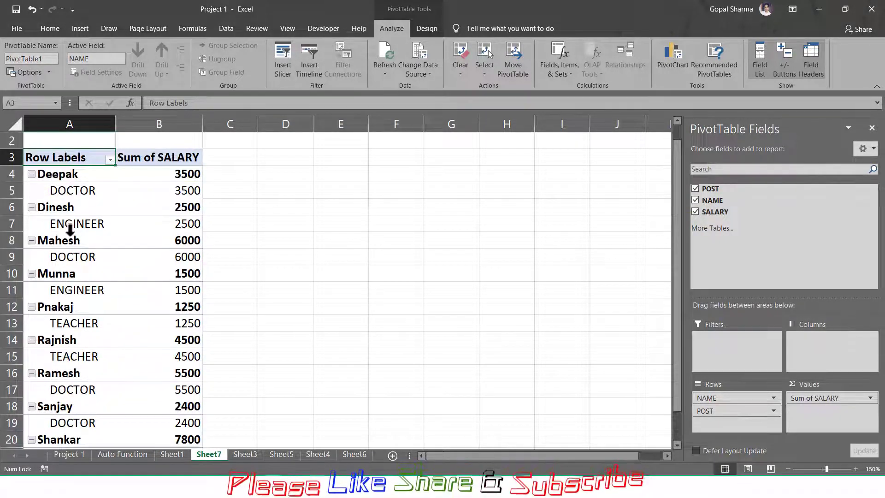
scroll(72, 258, "down", 2)
scroll(72, 259, "up", 2)
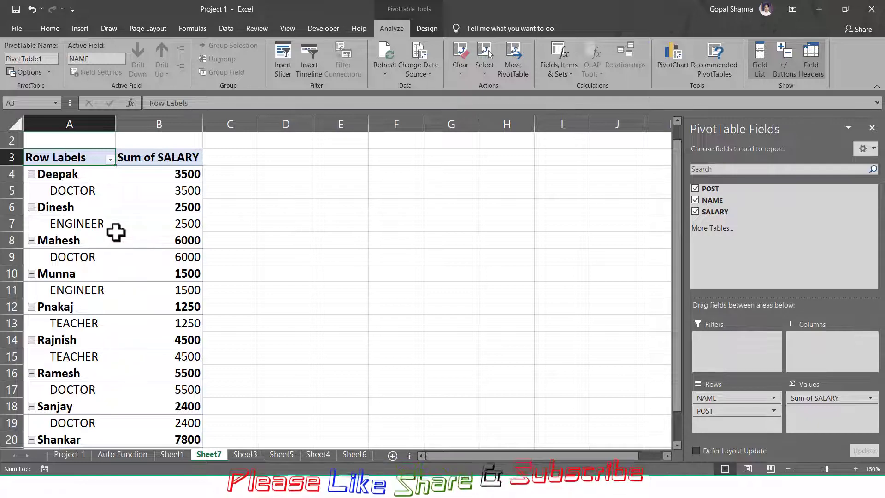
Step: Clear the PivotTable layout by removing POST, NAME and SALARY again
left_click(695, 188)
left_click(695, 200)
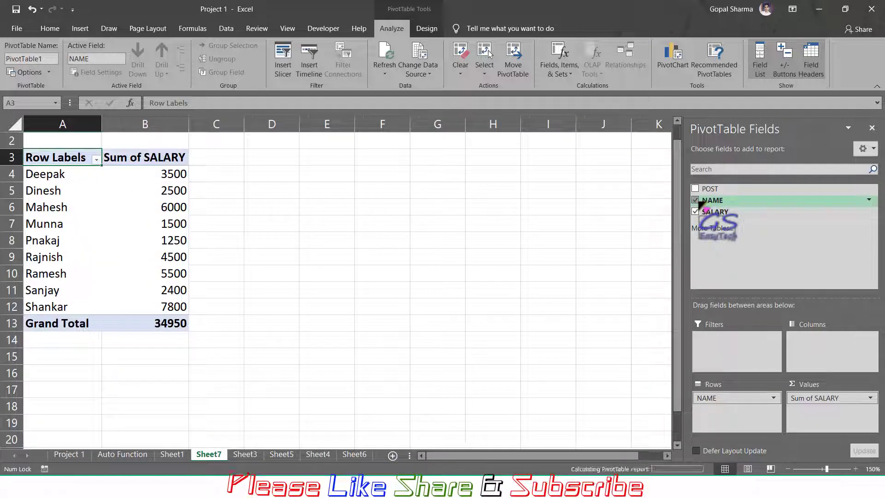
left_click(696, 211)
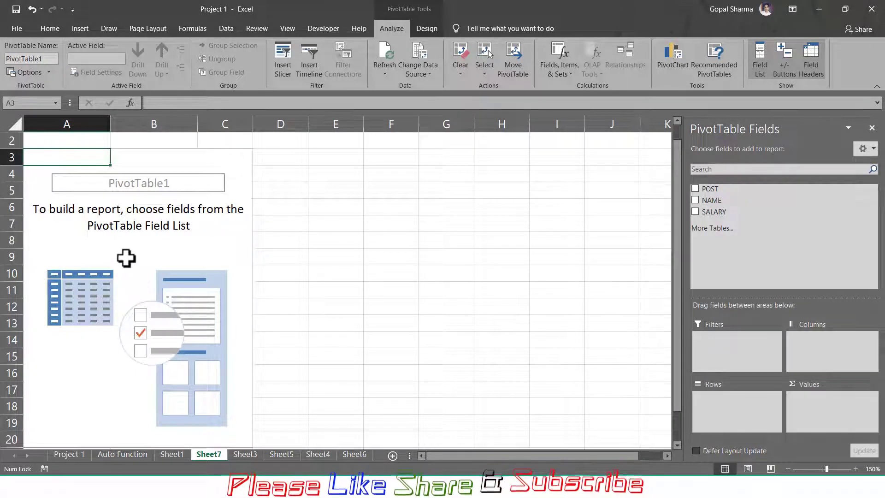
Step: Build the PivotTable with the sum of SALARY as values and POST in the rows
left_click(695, 211)
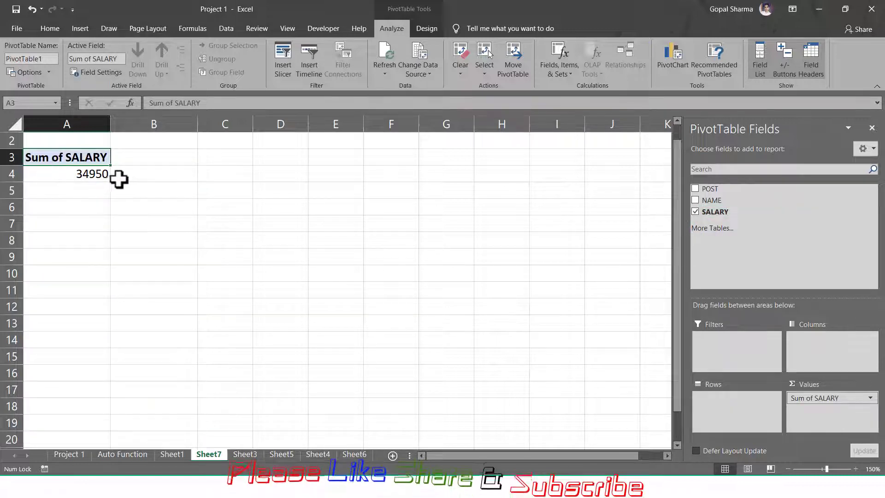
left_click(695, 189)
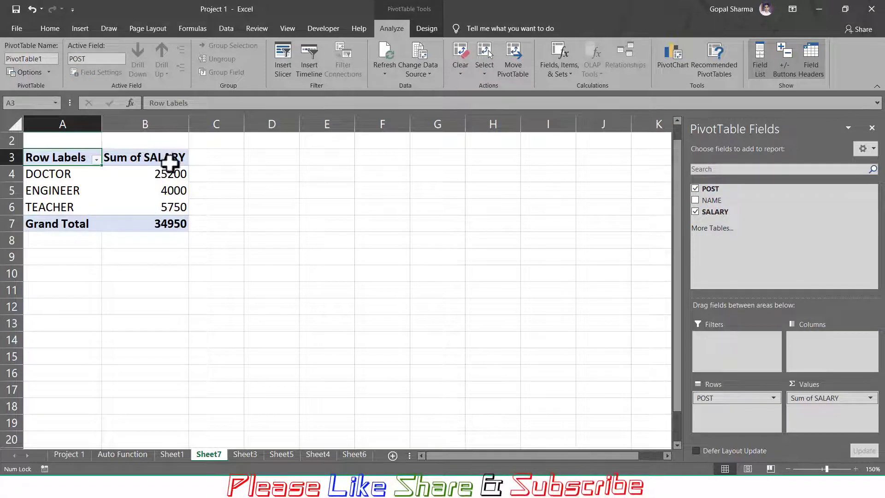
mouse_move(165, 200)
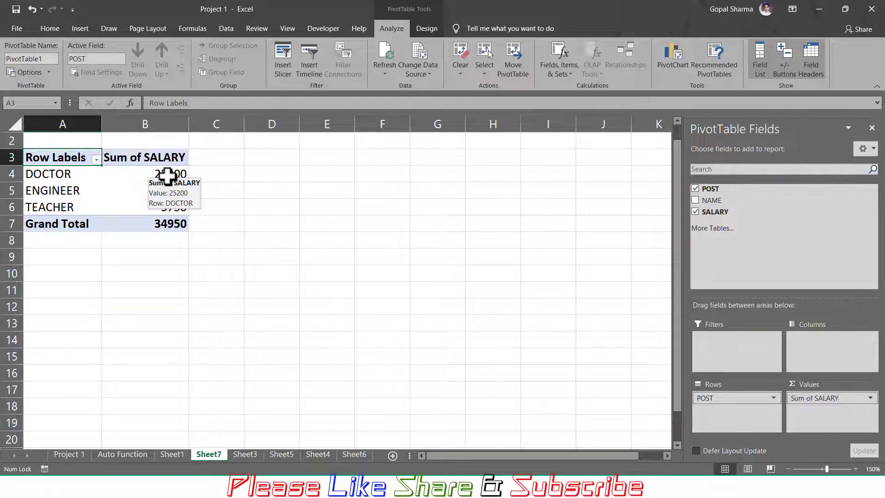
left_click_drag(167, 176, 648, 304)
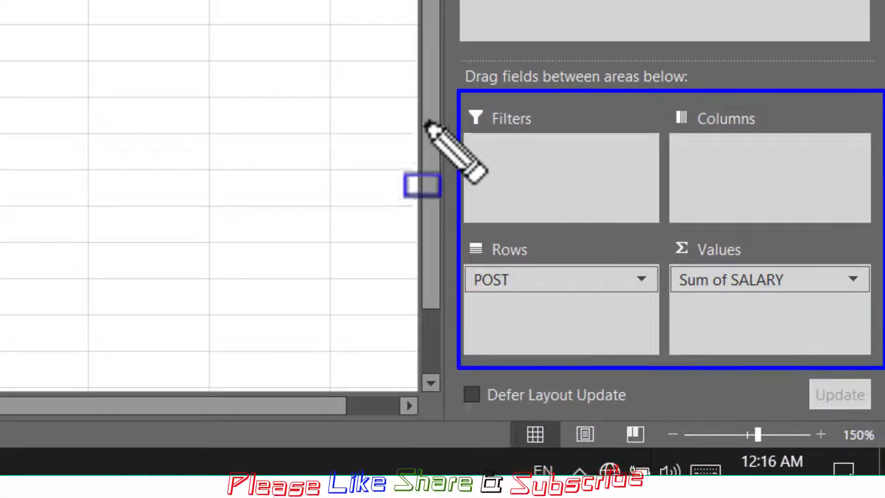
mouse_move(426, 125)
left_mouse_down()
mouse_move(475, 109)
mouse_move(602, 221)
mouse_move(633, 233)
mouse_move(691, 113)
mouse_move(847, 218)
left_mouse_up()
left_click_drag(468, 238, 625, 359)
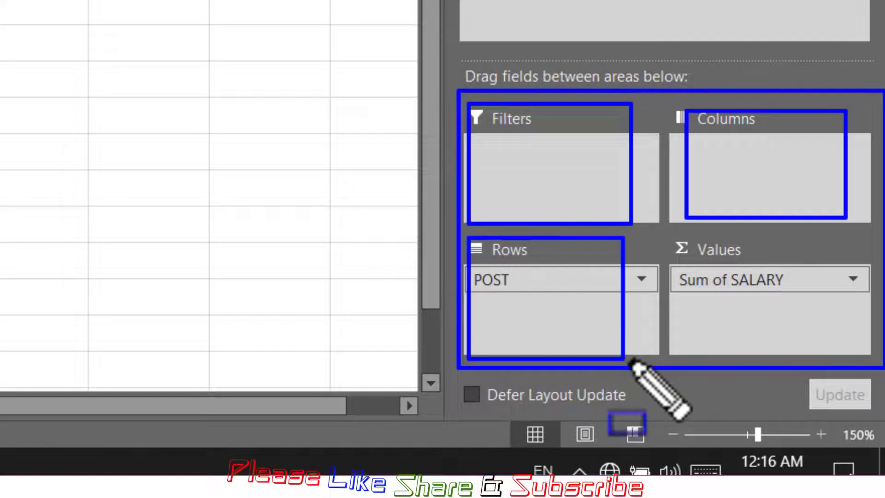
mouse_move(672, 227)
left_mouse_down()
mouse_move(826, 341)
mouse_move(877, 365)
left_mouse_up()
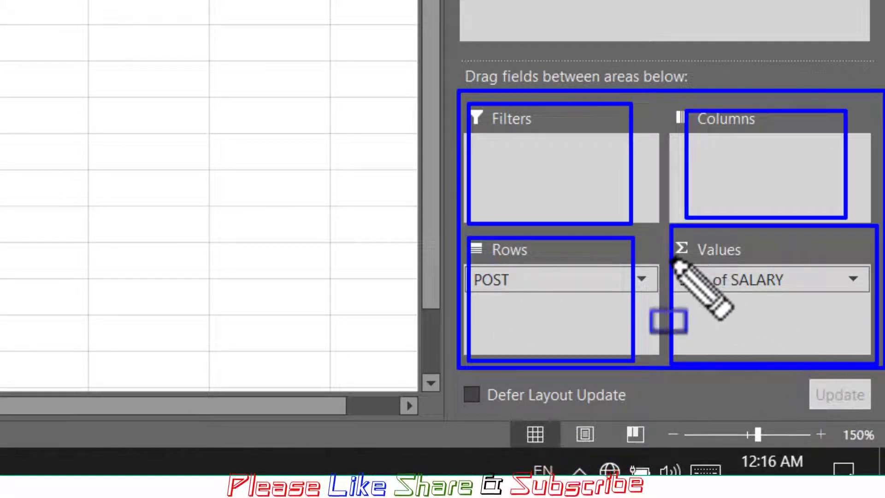
mouse_move(674, 258)
left_mouse_down()
mouse_move(870, 322)
mouse_move(863, 267)
mouse_move(858, 306)
left_mouse_up()
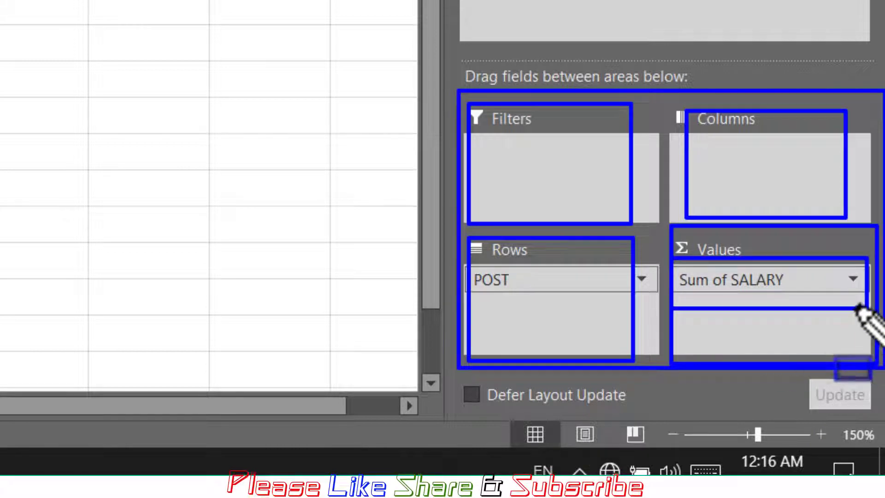
key("Escape")
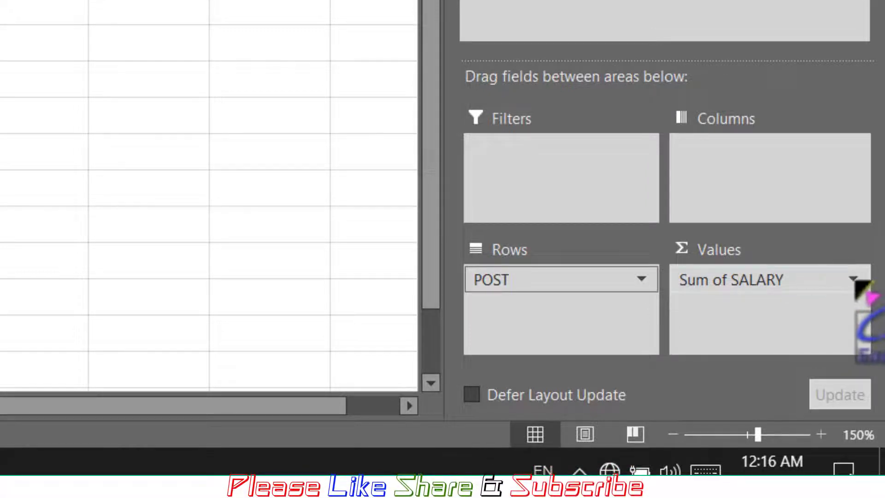
Step: Summarize the SALARY value field by Count and review the count for each post
left_click(853, 279)
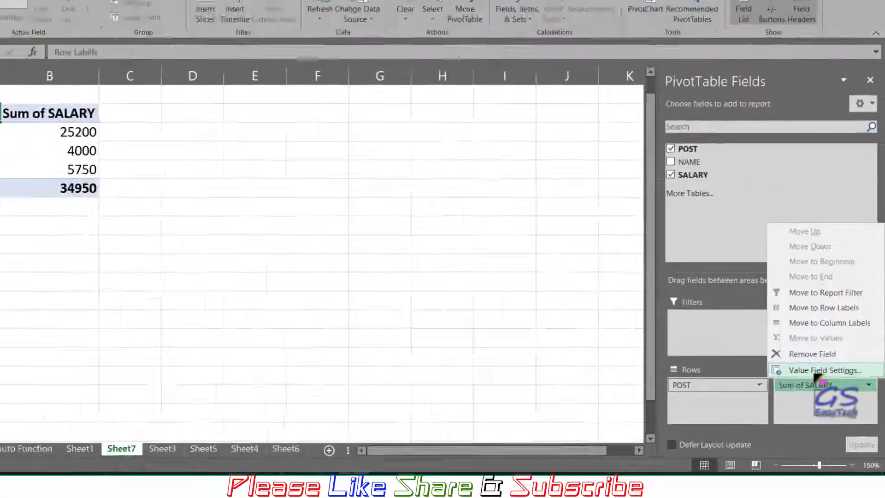
left_click(816, 372)
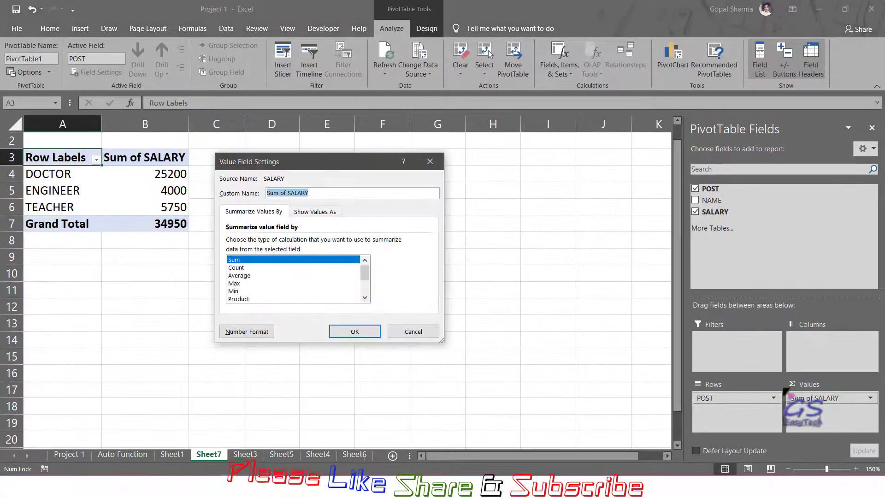
left_click(251, 268)
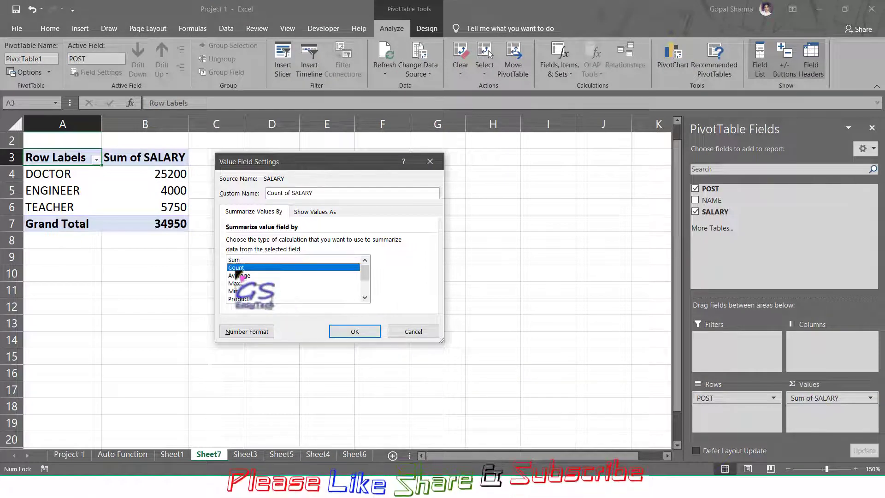
left_click(355, 332)
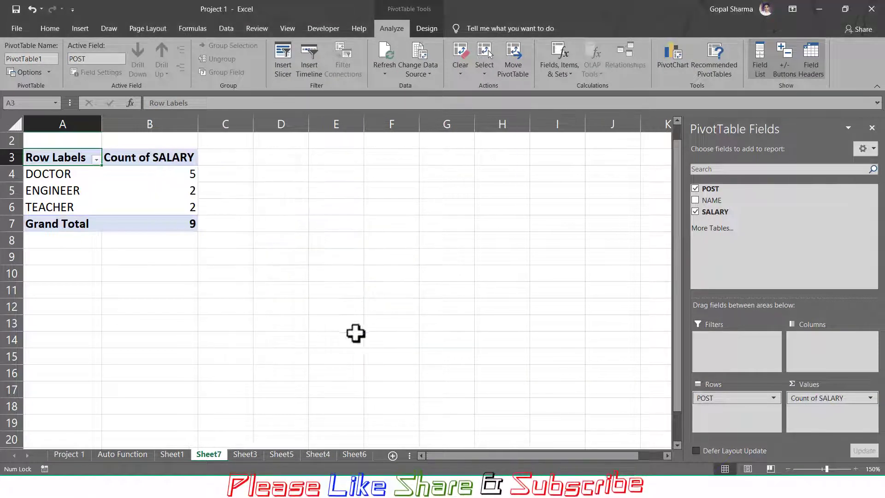
left_click(187, 175)
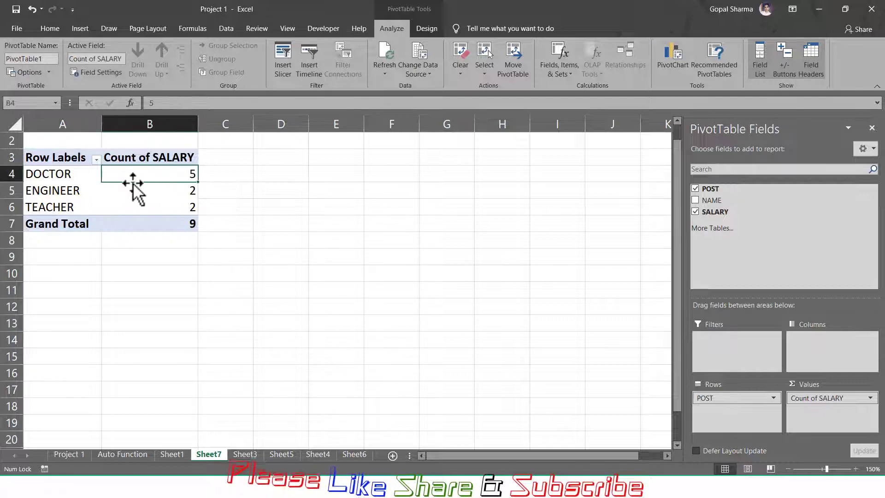
left_click(177, 194)
left_click(158, 210)
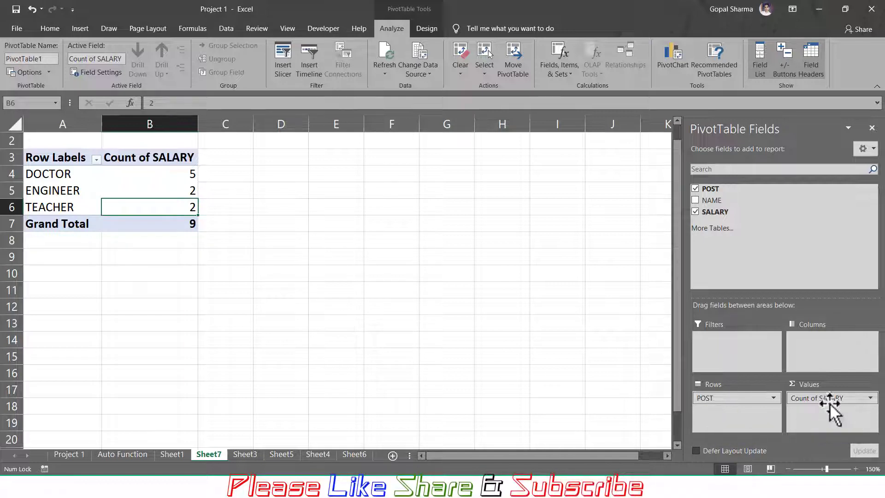
Step: Set the SALARY value field to be summarized by Sum
left_click(870, 398)
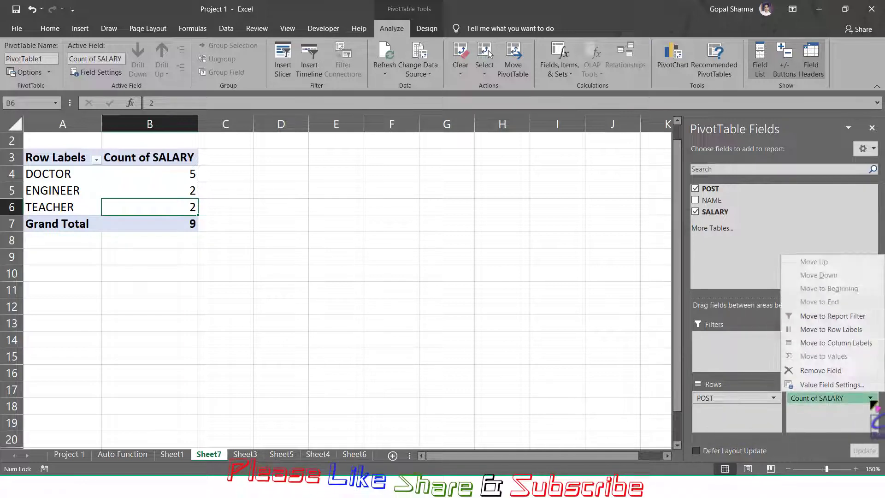
left_click(826, 385)
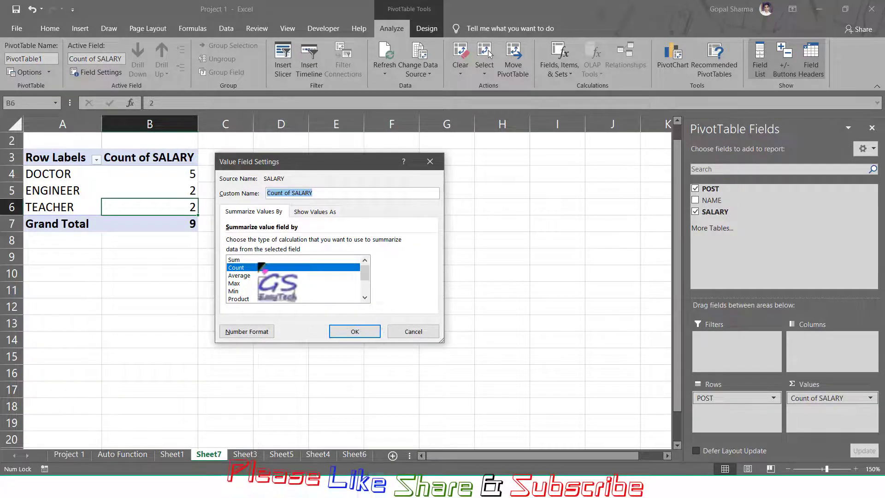
left_click(240, 260)
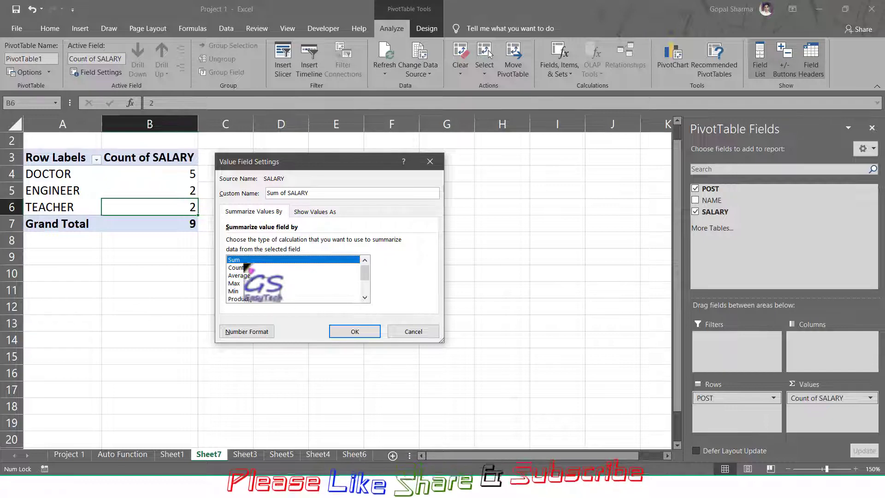
left_click(355, 332)
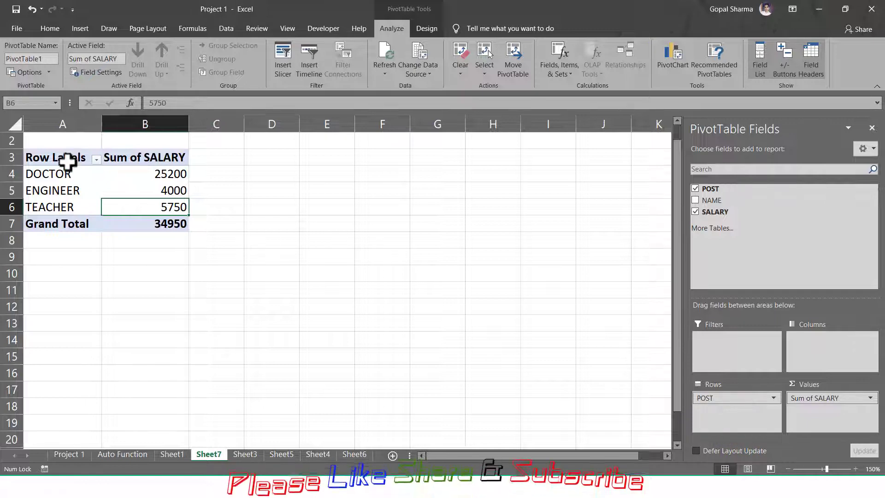
Step: Move the POST field from the rows to the columns and review the column headings and the DOCTOR salary sum
left_click_drag(710, 398, 788, 342)
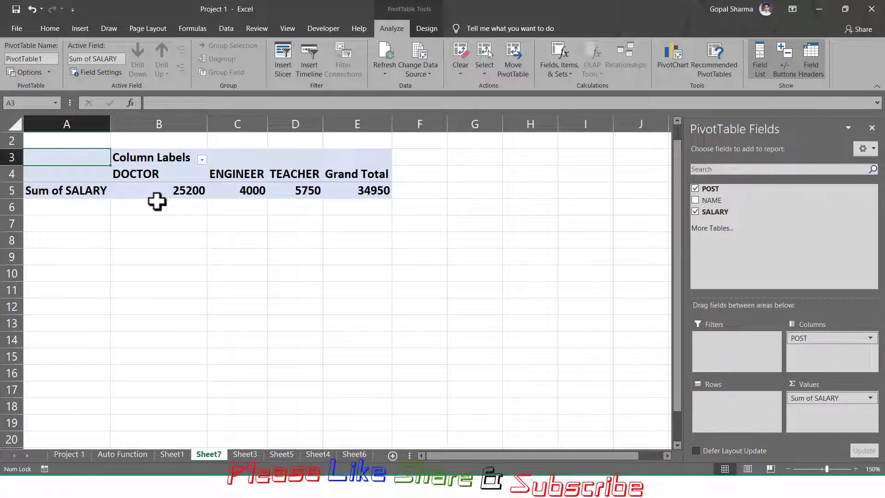
left_click(140, 174)
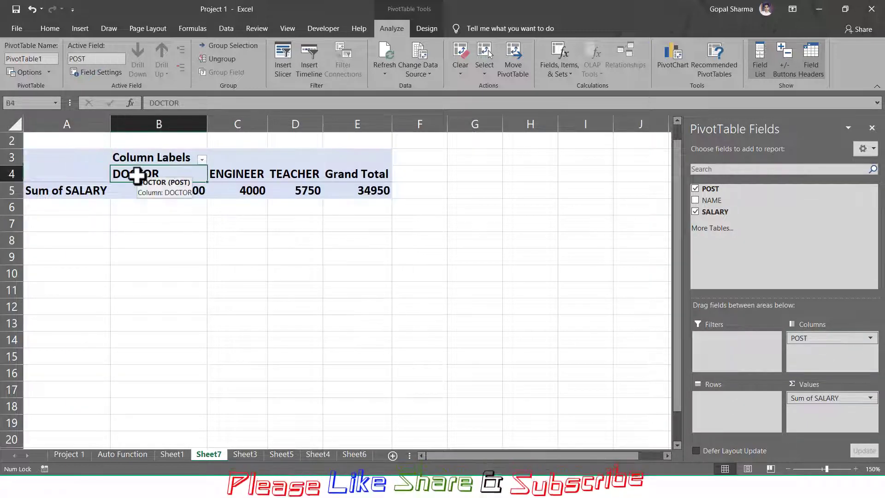
left_click(241, 173)
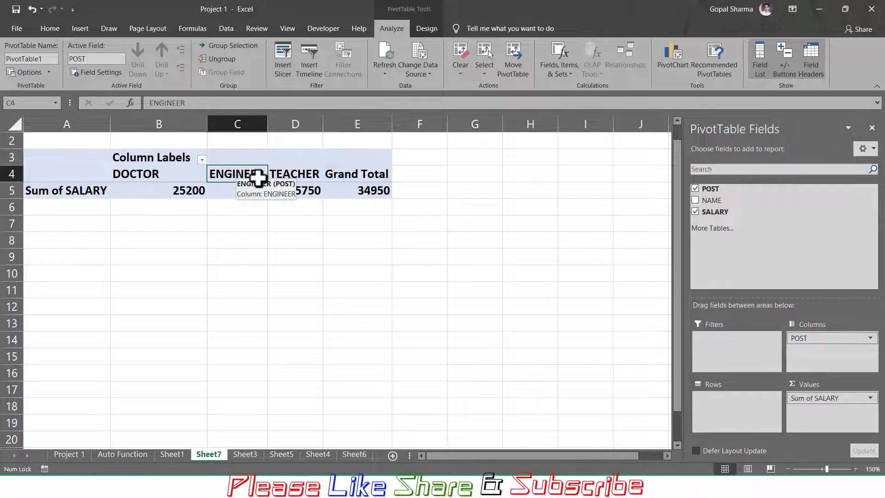
left_click(295, 176)
left_click(151, 195)
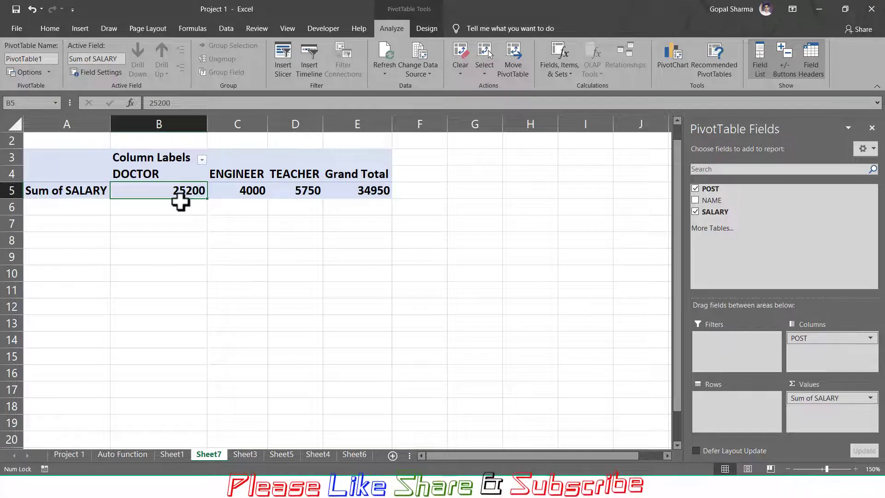
Step: Add the NAME field to the rows and review the DOCTOR column and the overall grand total
left_click(695, 201)
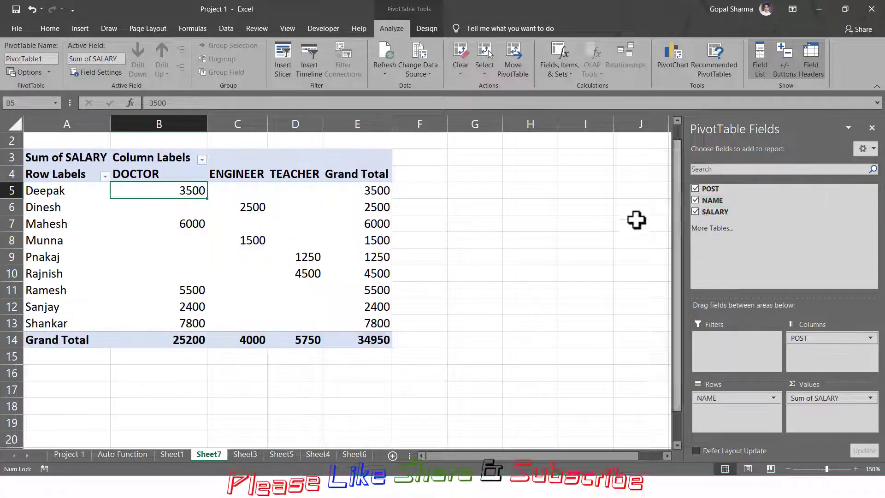
left_click(163, 178)
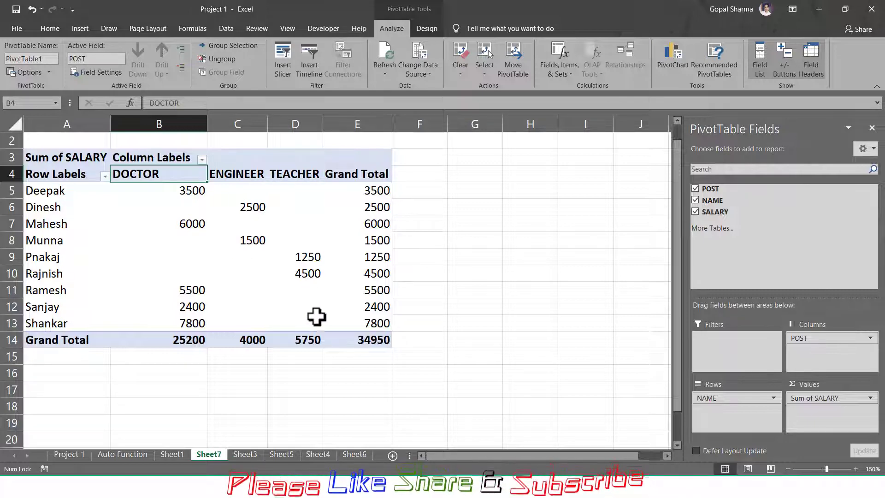
left_click(377, 342)
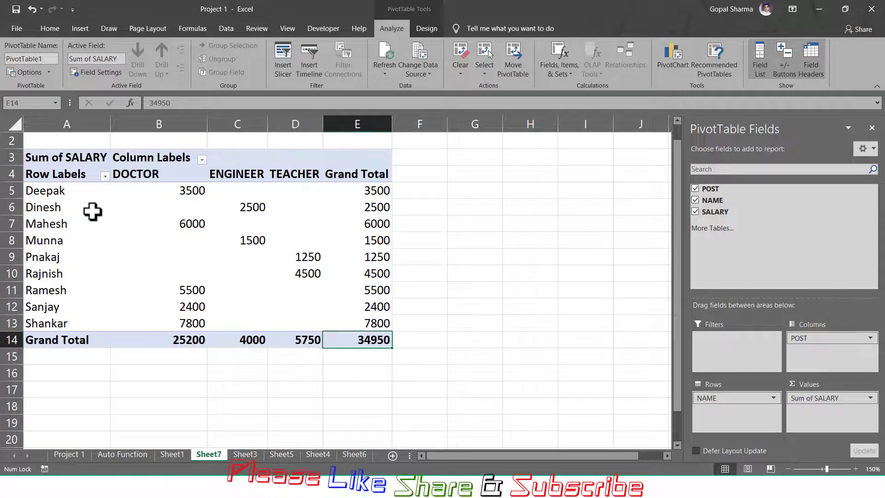